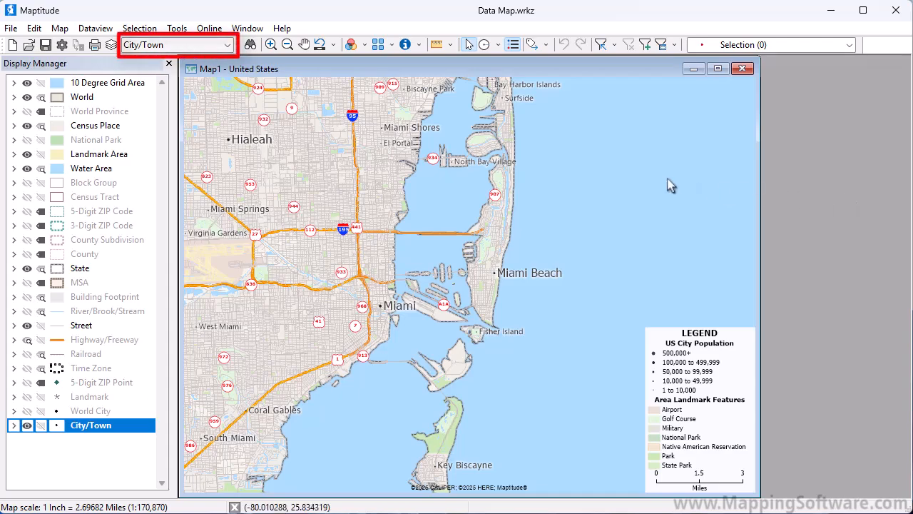
- Make Census Place the working layer of the map
click(228, 45)
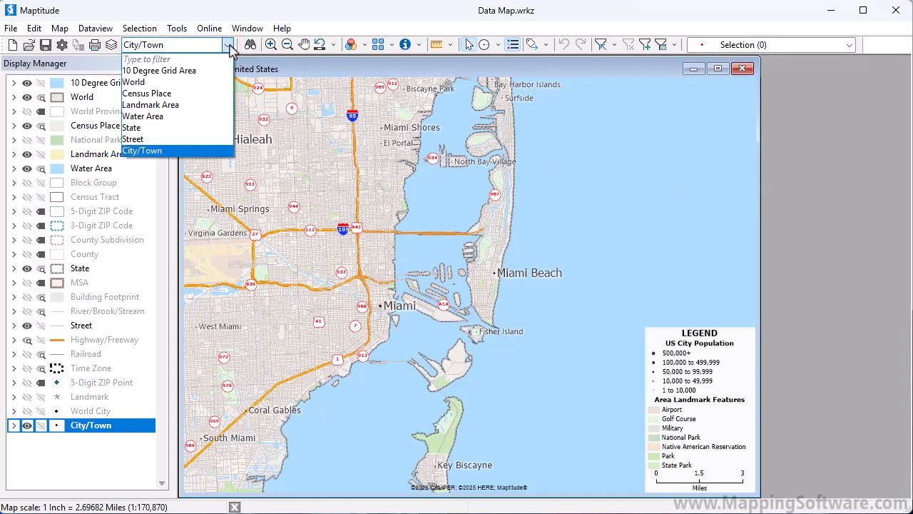
click(229, 44)
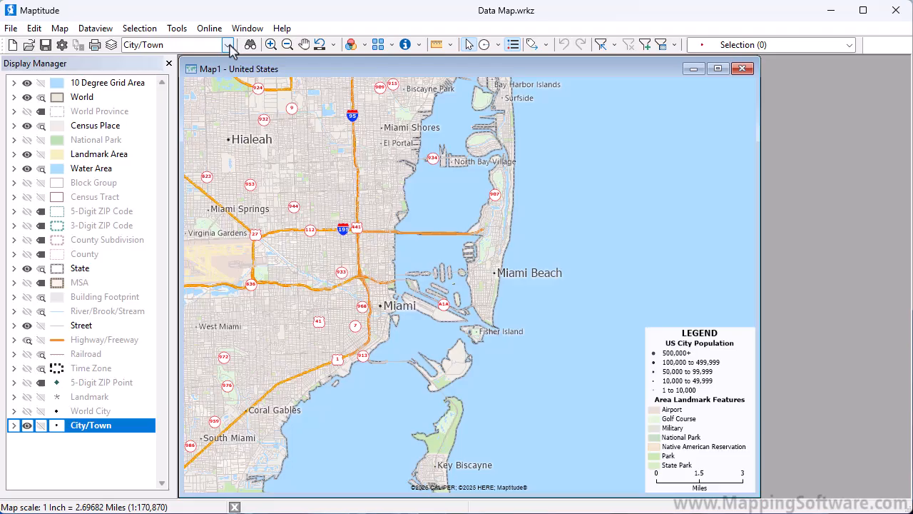
right_click(104, 131)
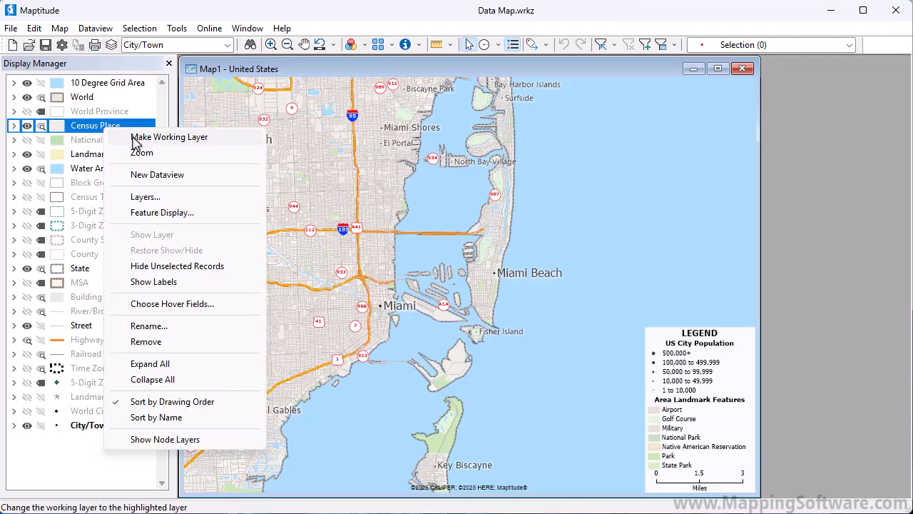
click(136, 137)
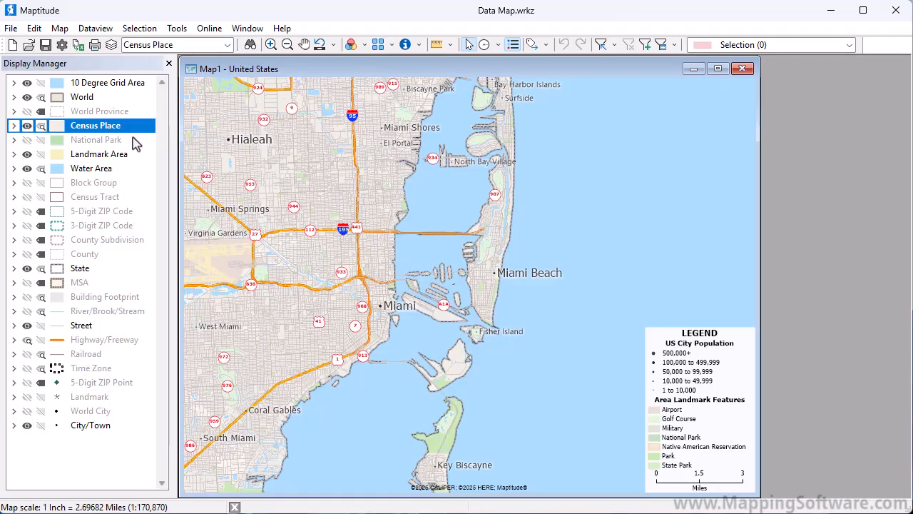
- Show the Census Place info for Miami and look through its income, age, housing and education fields
click(407, 44)
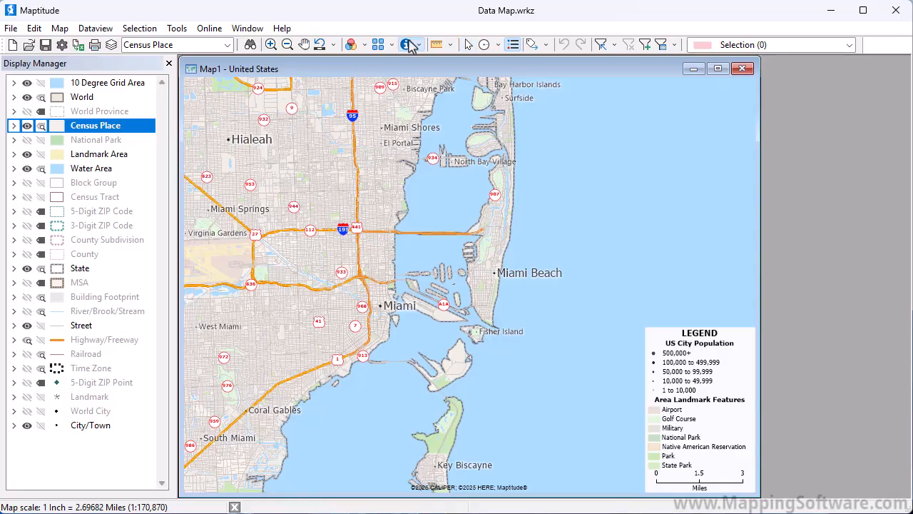
click(365, 279)
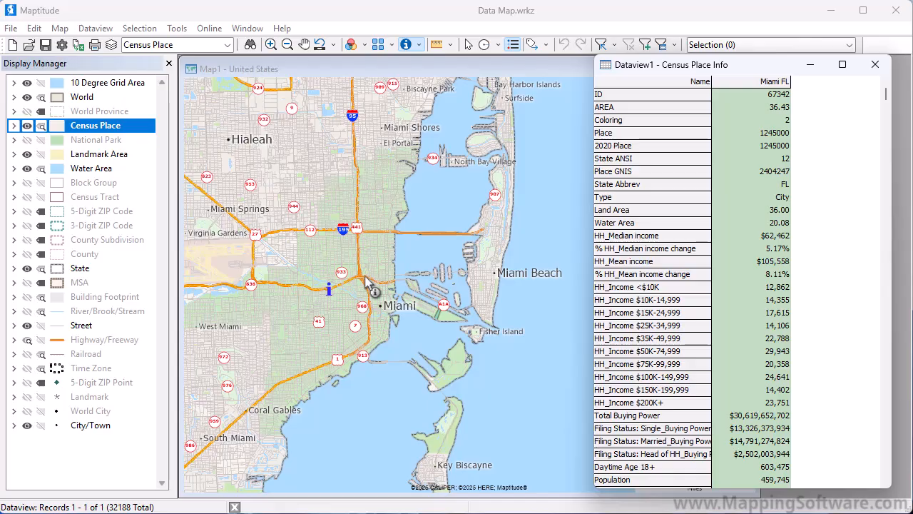
scroll(887, 416, down, 10)
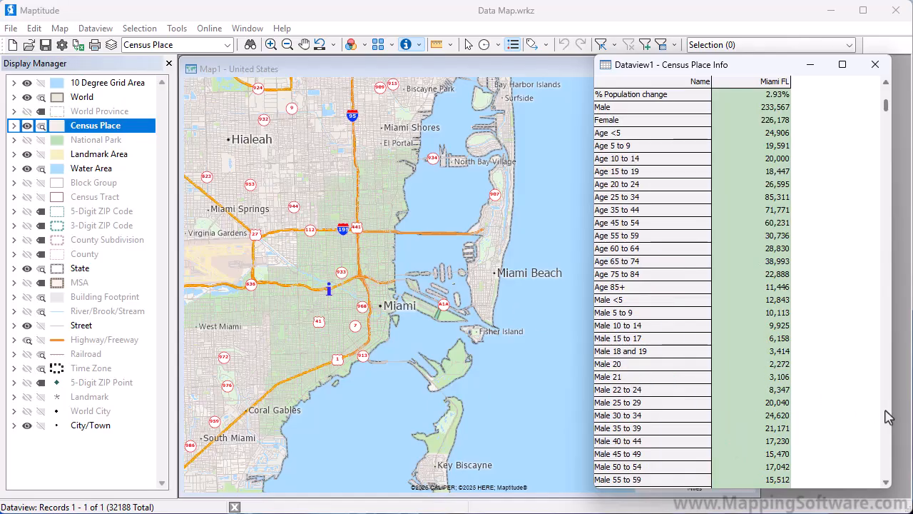
scroll(887, 416, down, 10)
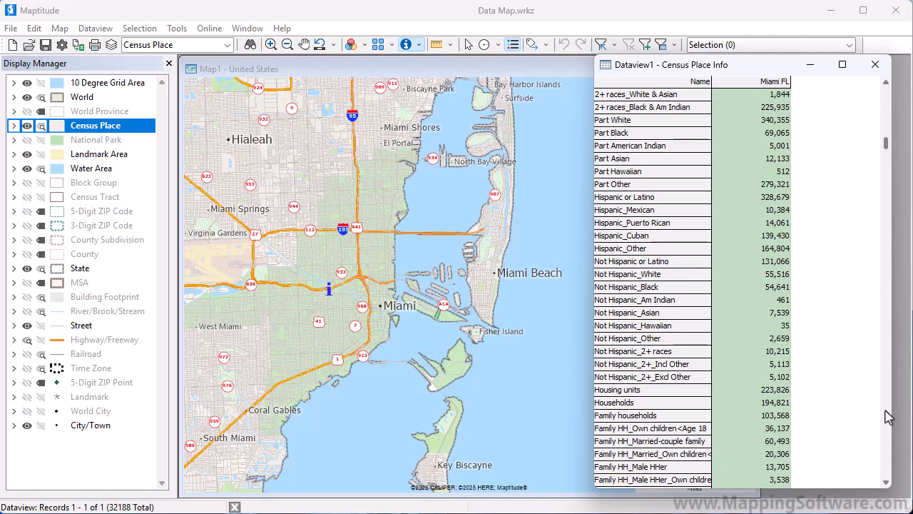
scroll(887, 416, down, 10)
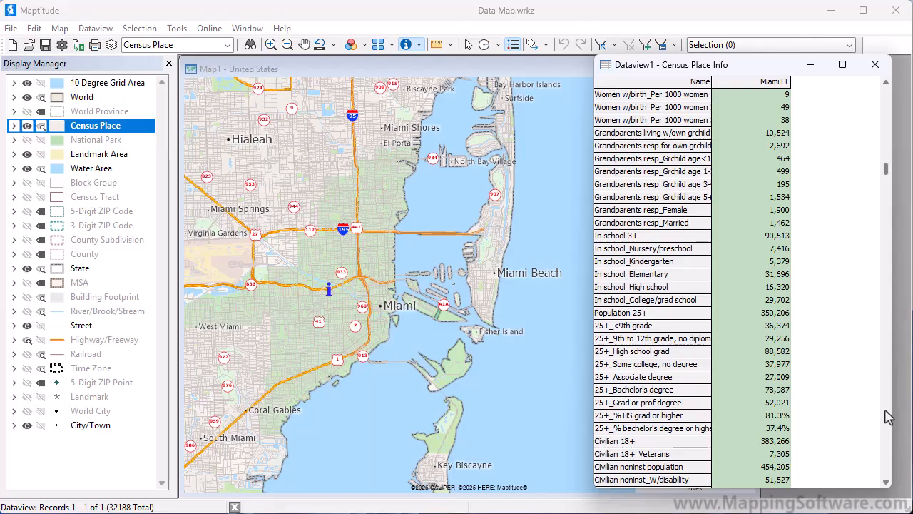
- Add Miami Beach to the info view, compare its fields with Miami's from the first row, and close the info window
click(492, 264)
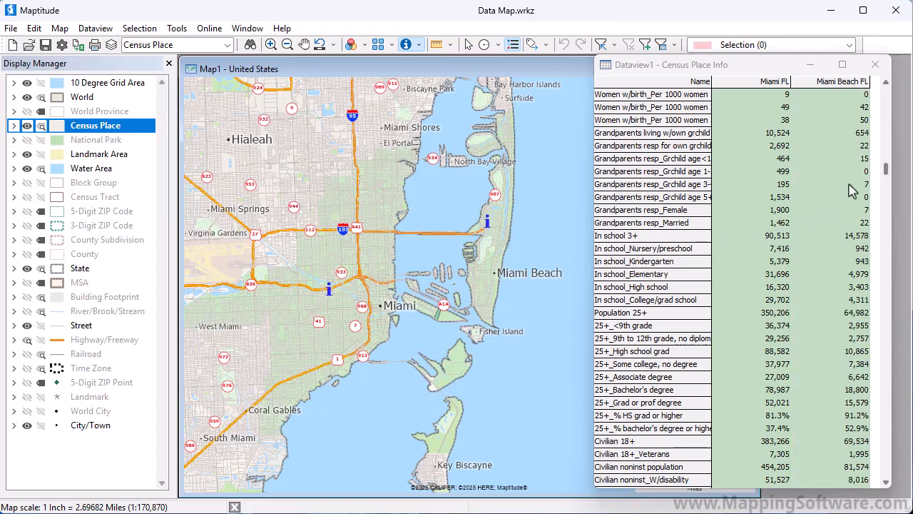
drag(889, 173, 895, 87)
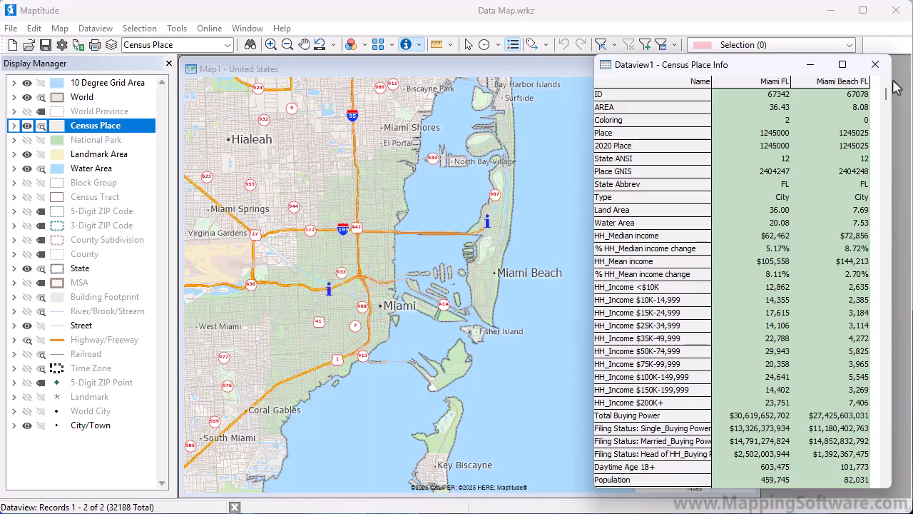
click(875, 64)
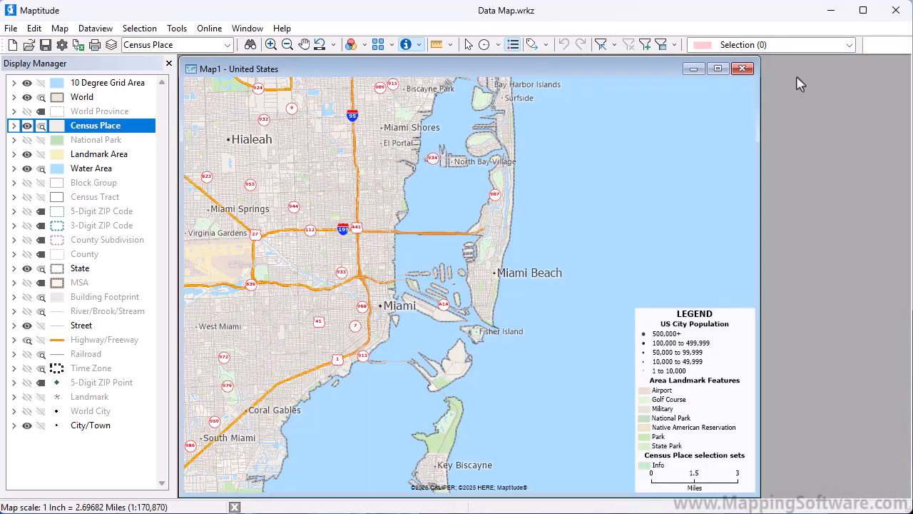
- Open a new dataview of the Census Place layer, enlarge its window and narrow the Type column
right_click(134, 127)
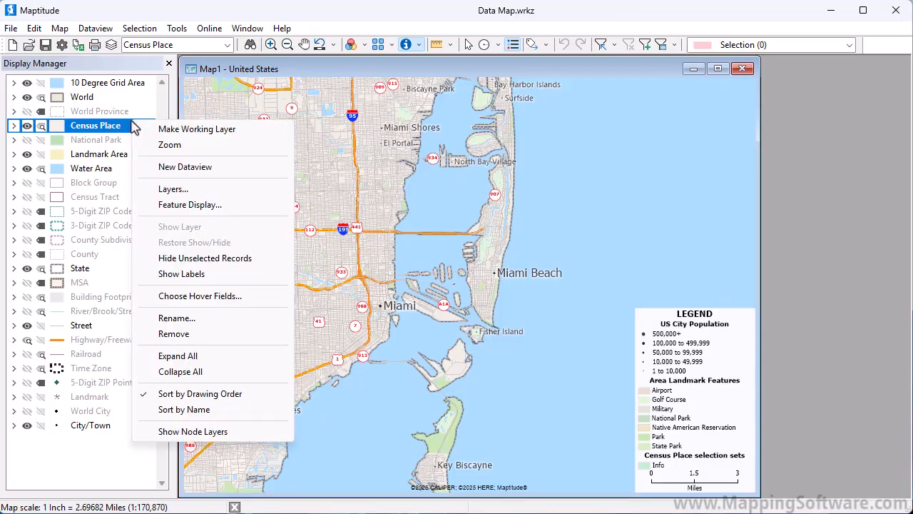
click(172, 167)
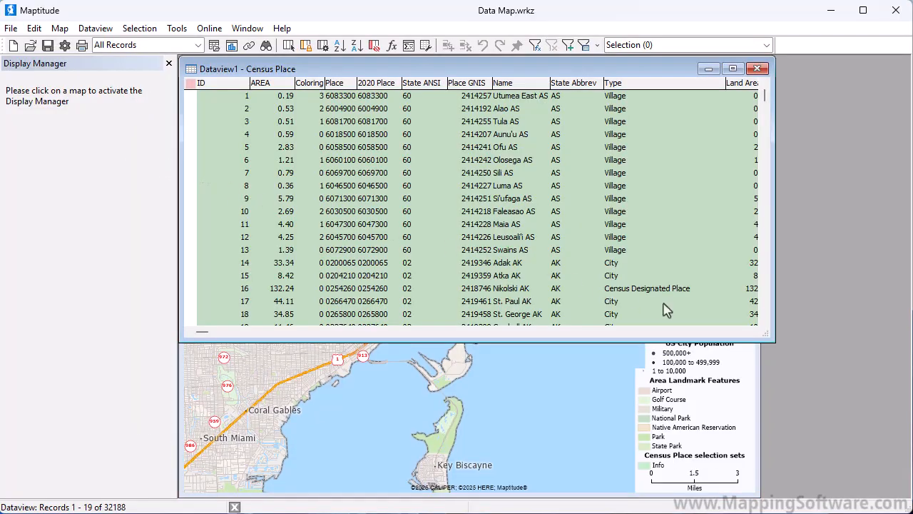
drag(771, 338, 908, 385)
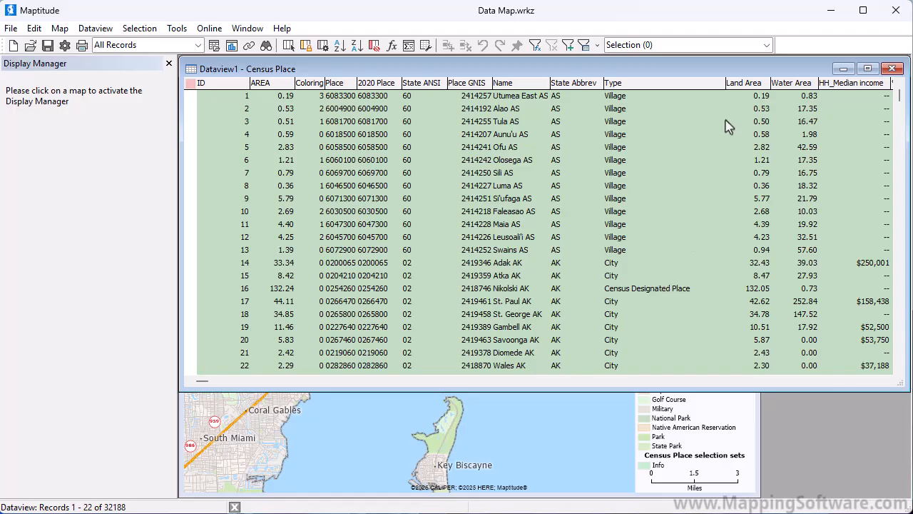
drag(726, 83, 704, 83)
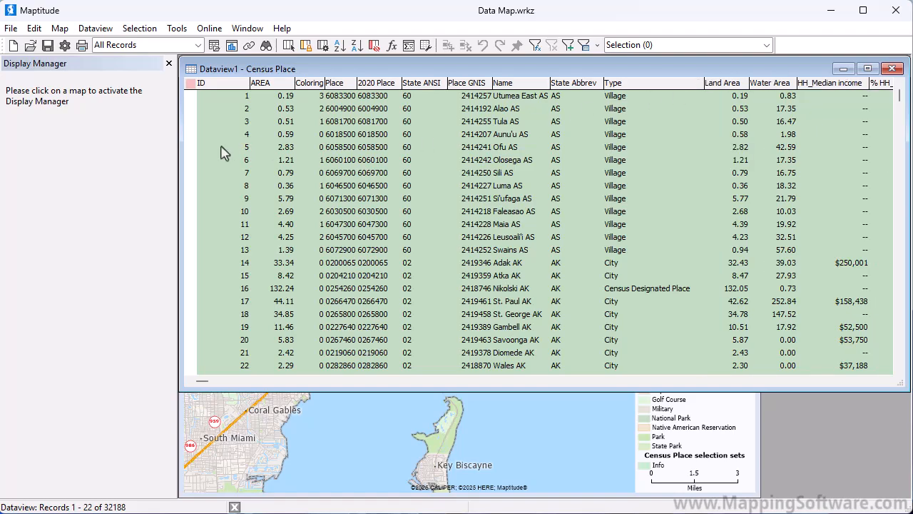
- Hide the ID through Place GNIS columns in the dataview and freeze the Name column
drag(227, 149, 464, 170)
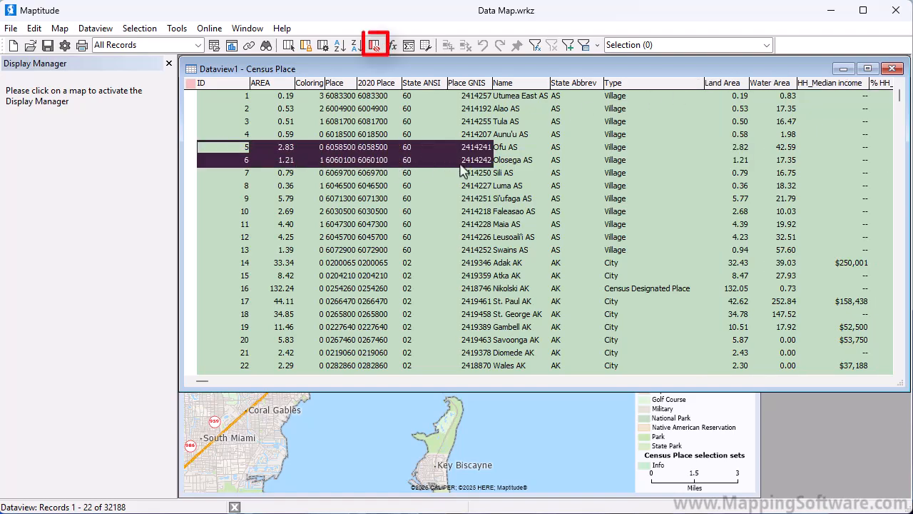
click(374, 45)
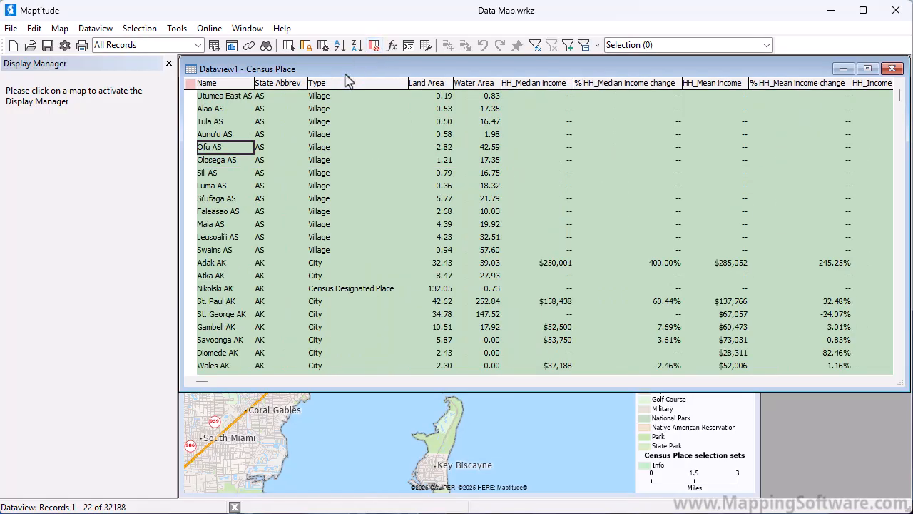
click(228, 126)
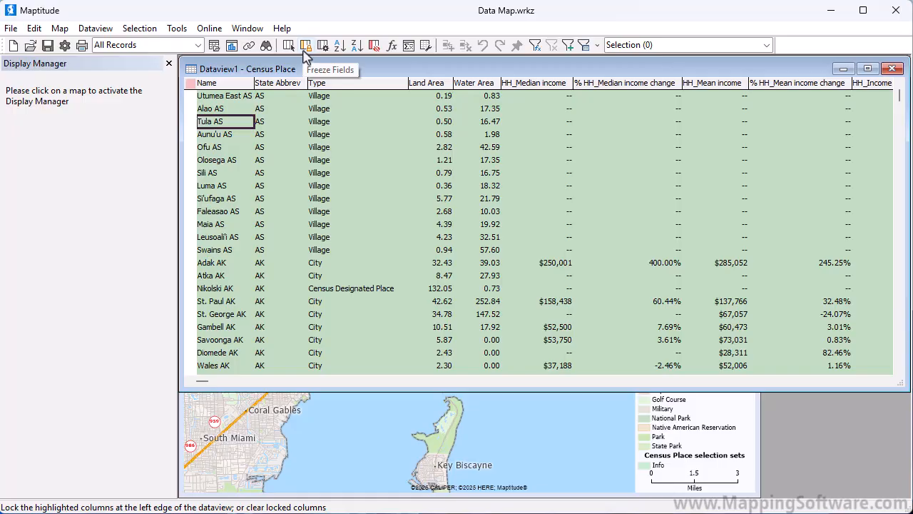
click(304, 47)
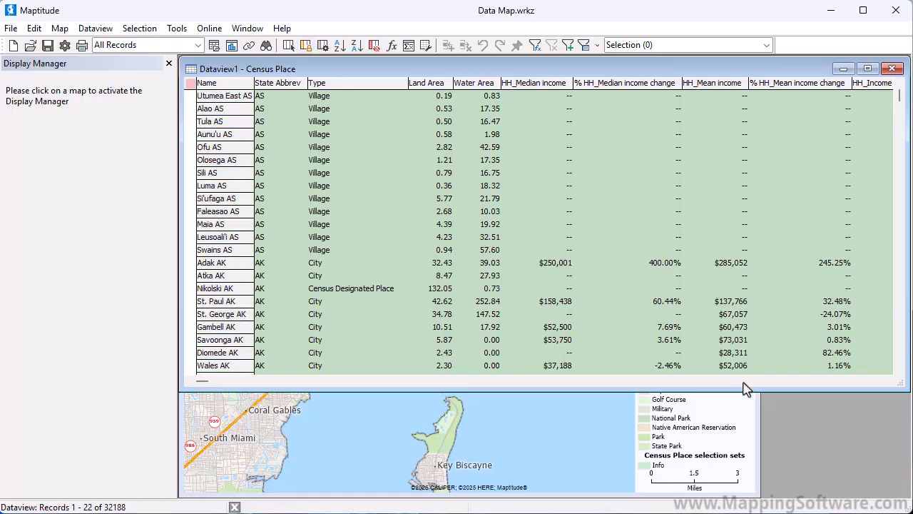
- Sort the Census Place dataview by the Population field in descending order
scroll(746, 385, right, 6)
scroll(747, 391, right, 6)
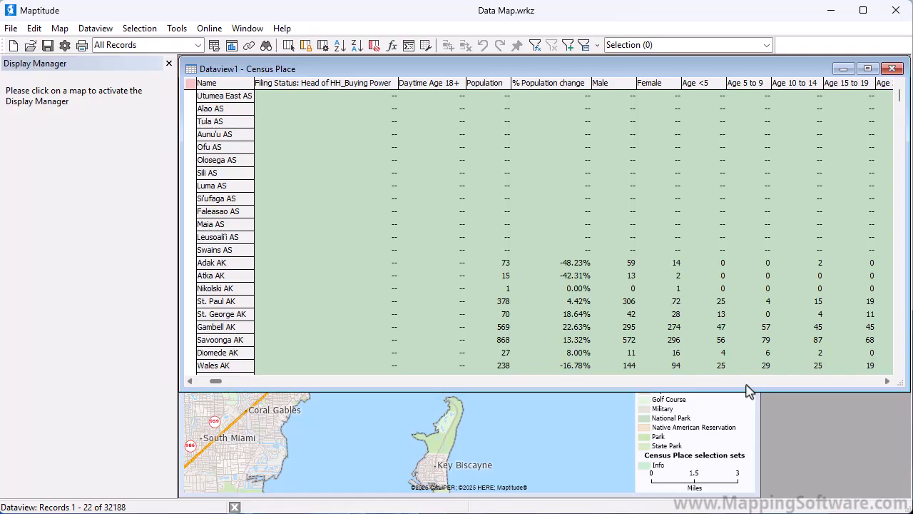
click(486, 100)
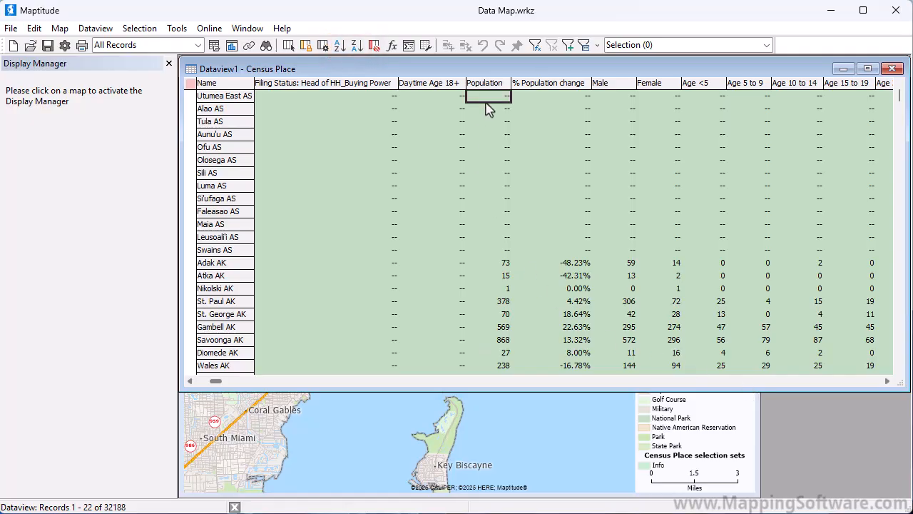
click(357, 45)
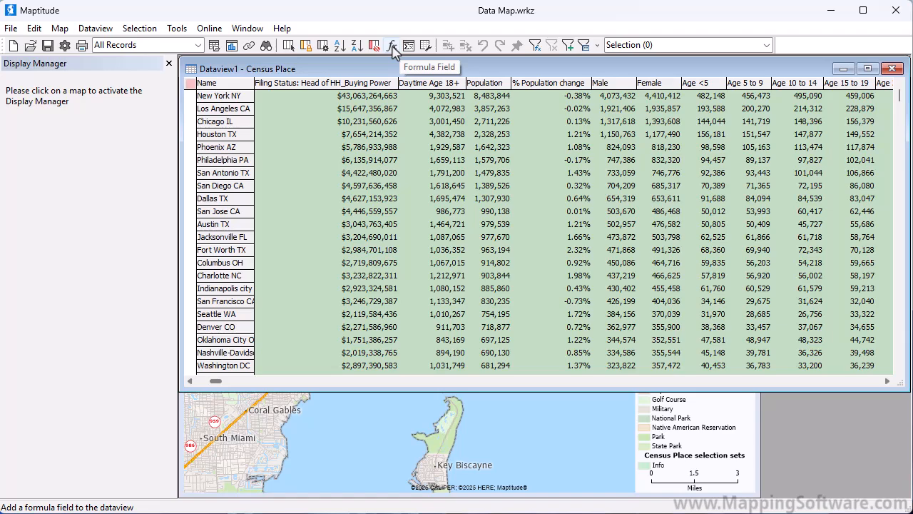
- Add a formula field named Density to the dataview, calculated as Population / AREA
click(391, 46)
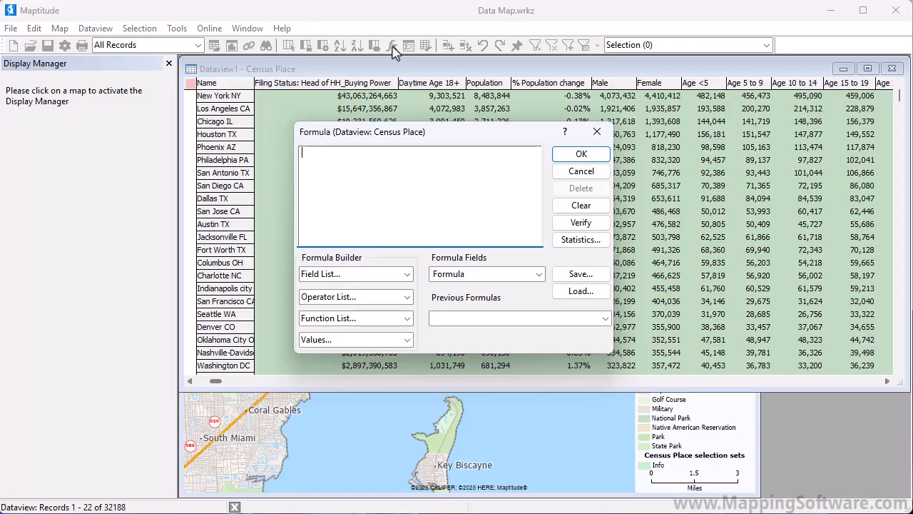
click(355, 274)
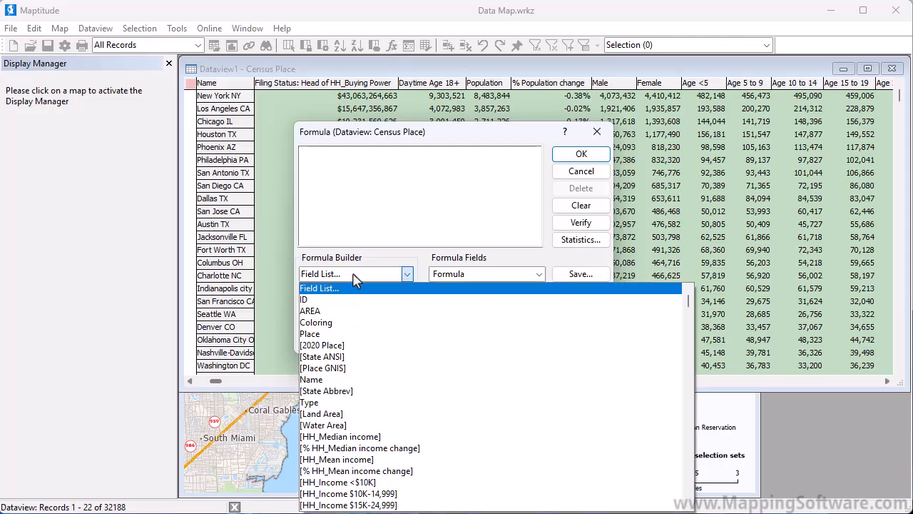
scroll(353, 278, down, 15)
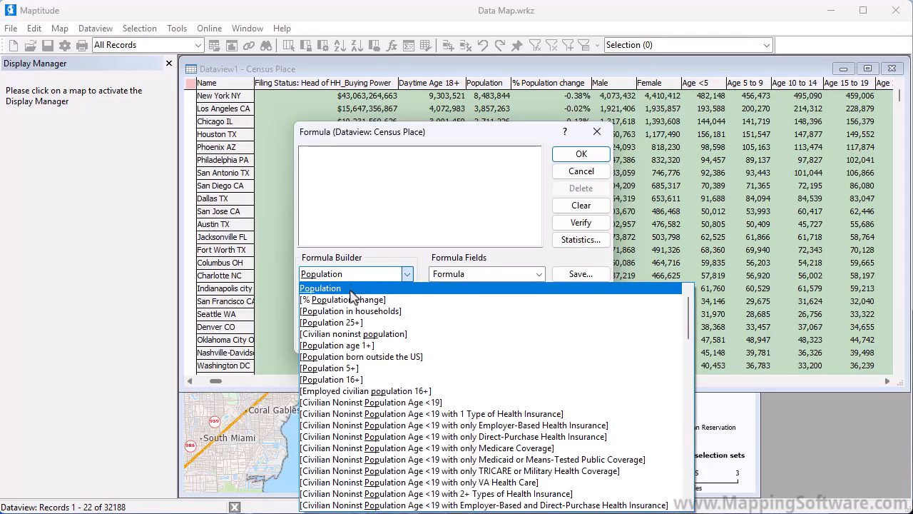
click(351, 289)
click(406, 296)
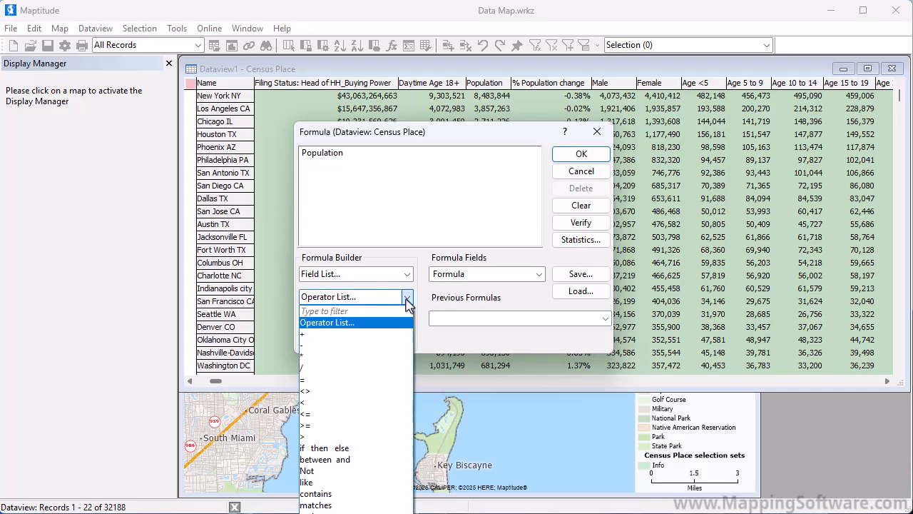
click(340, 372)
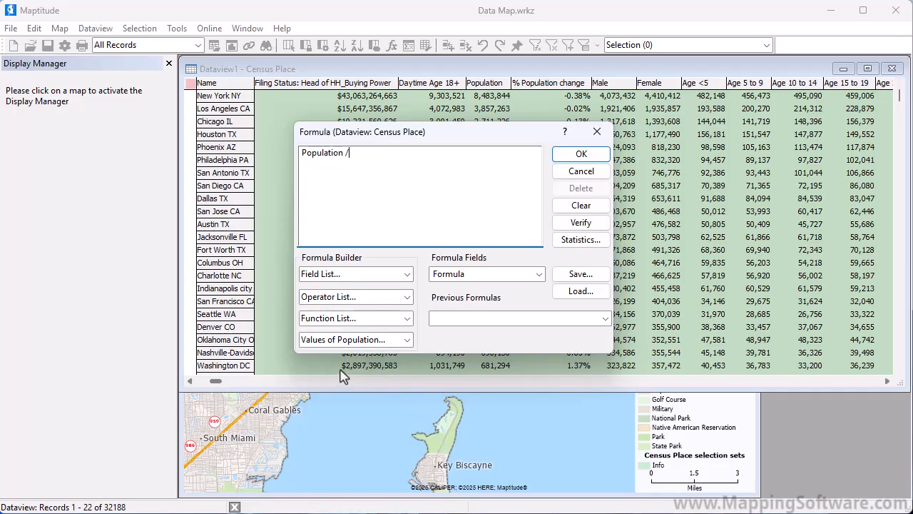
click(408, 277)
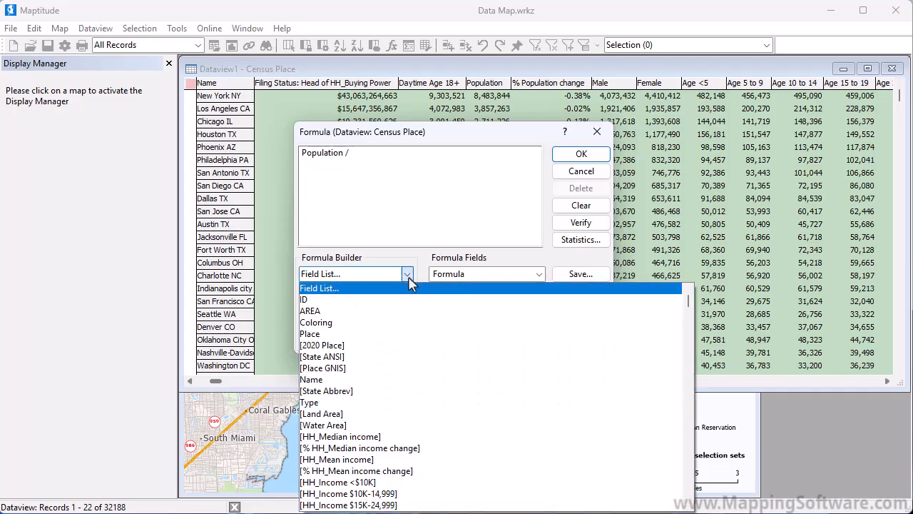
click(373, 311)
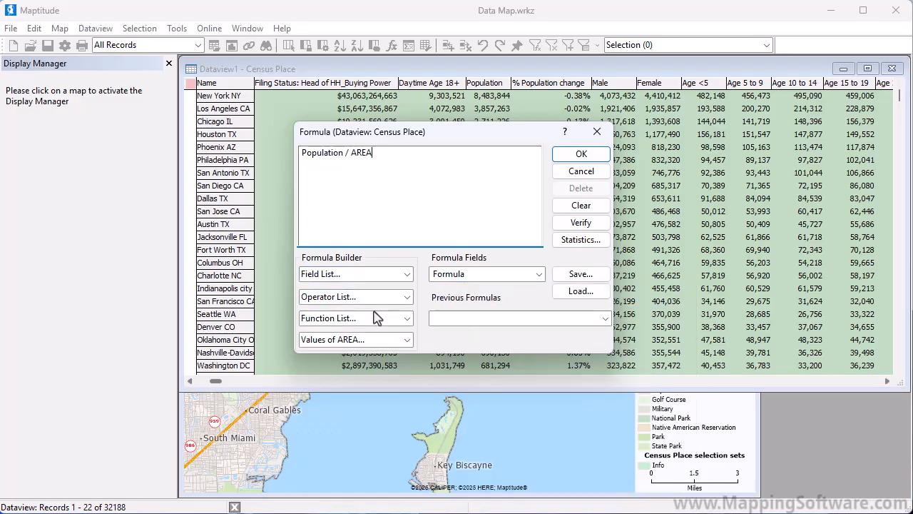
click(449, 274)
text(Density)
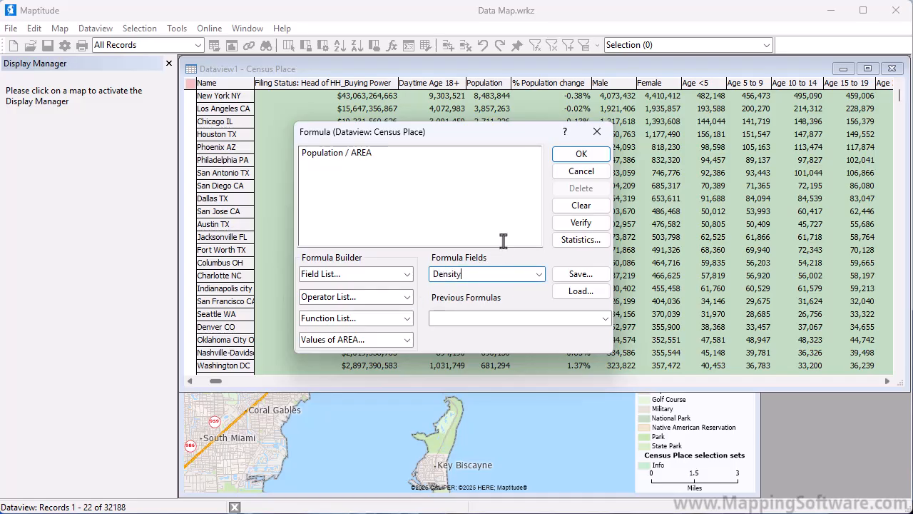
click(582, 157)
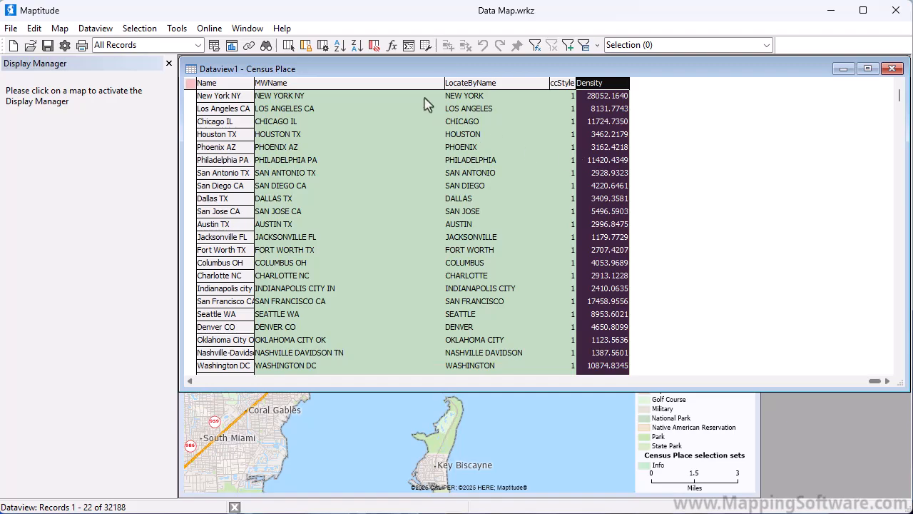
- Build a new Census Place formula that sums the five household income fields from HH_Income $50K-74,999 through HH_Income $200K+
click(393, 45)
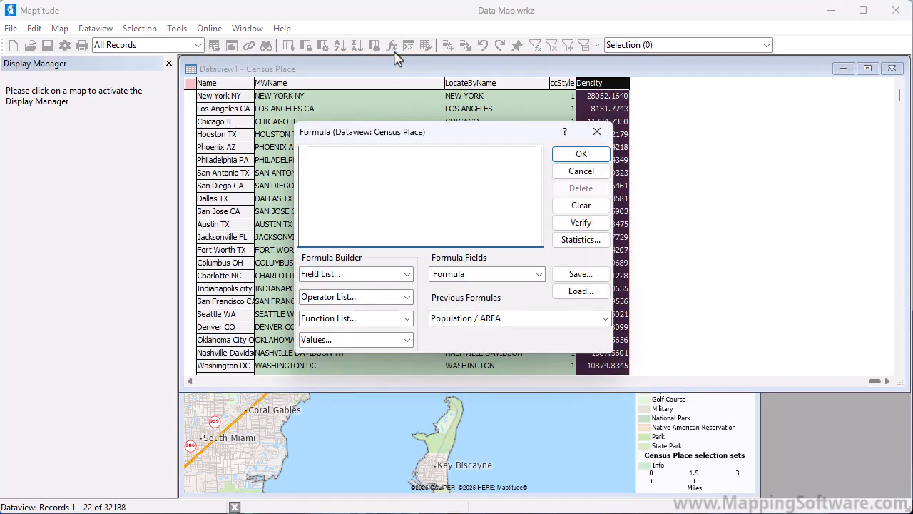
click(571, 240)
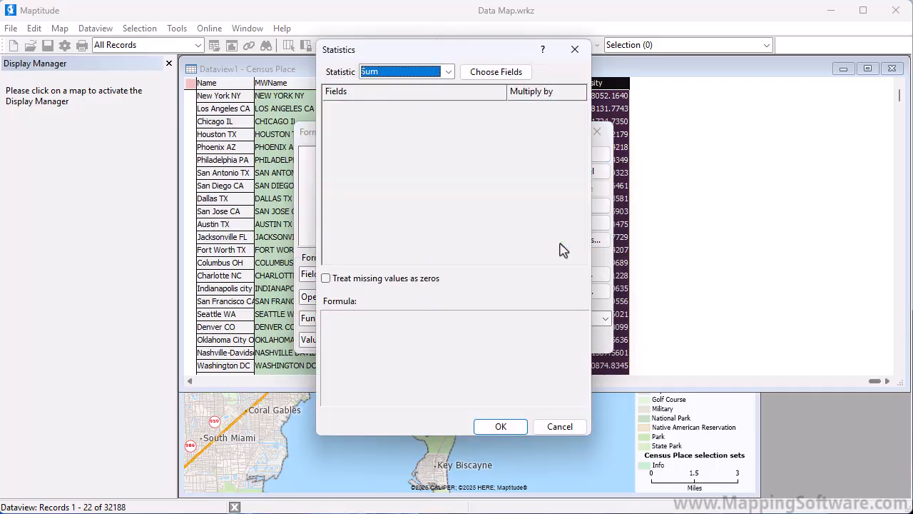
click(448, 72)
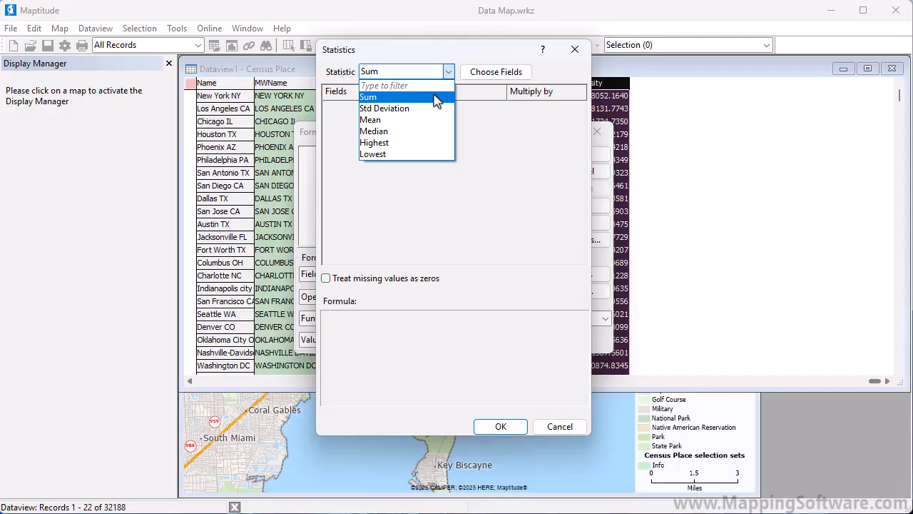
click(431, 99)
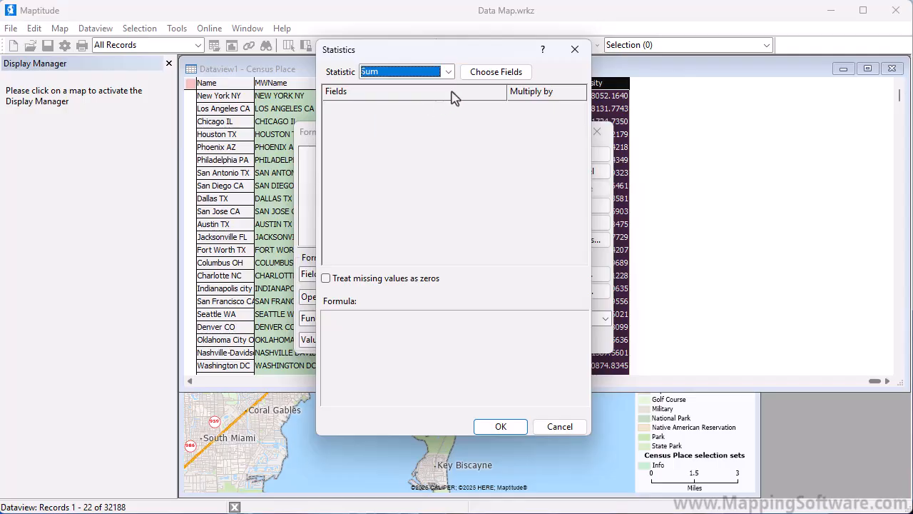
click(495, 74)
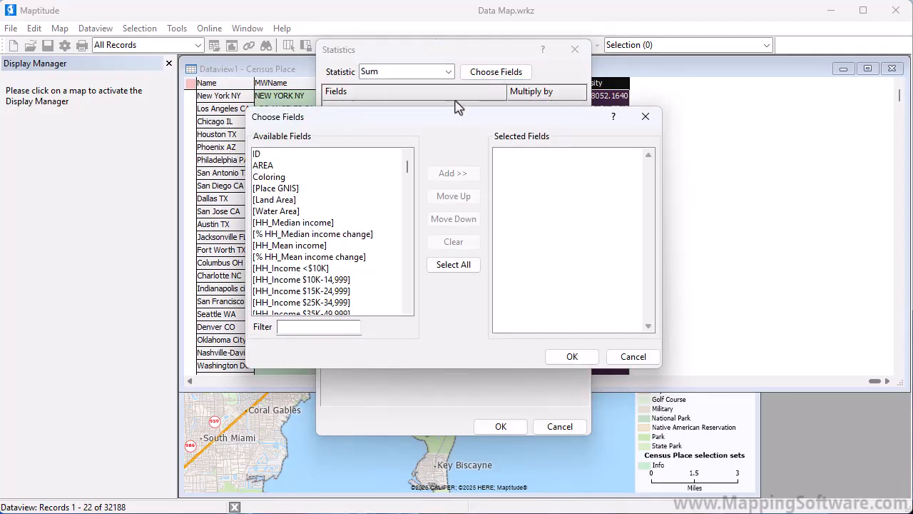
scroll(402, 214, down, 4)
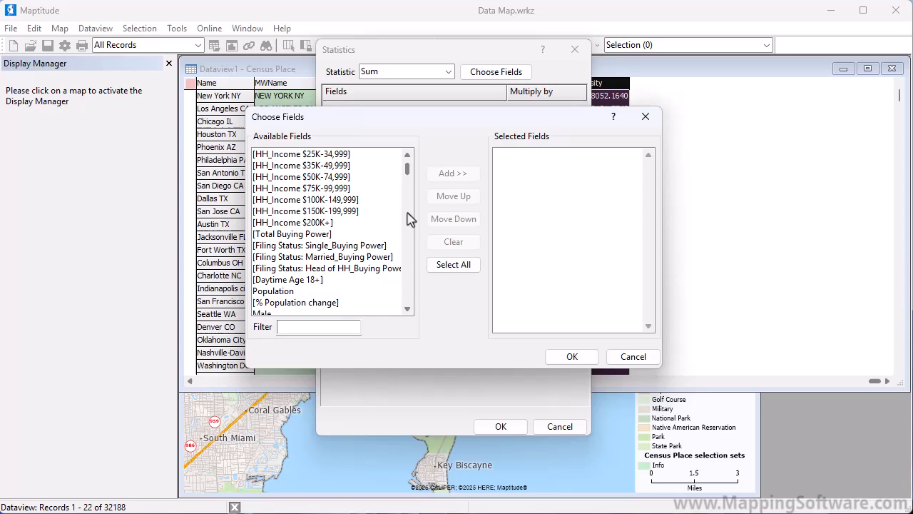
click(348, 178)
drag(348, 182, 342, 226)
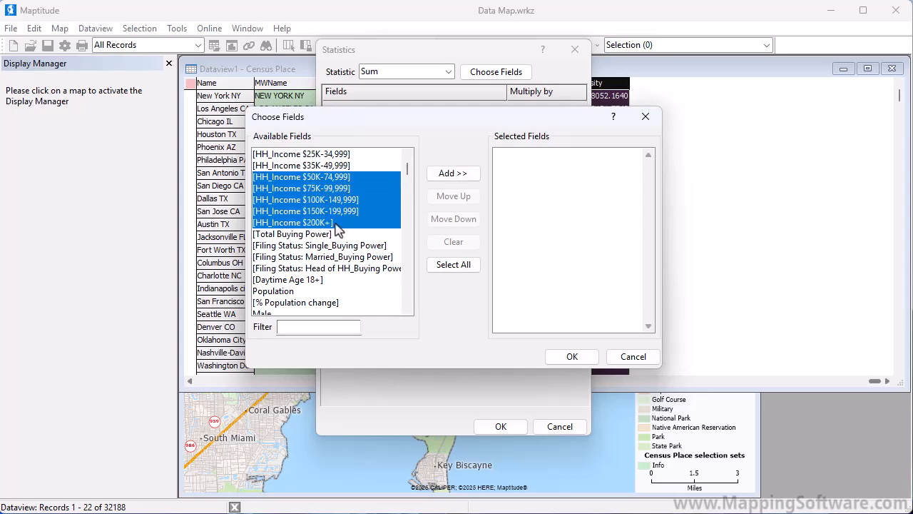
click(449, 175)
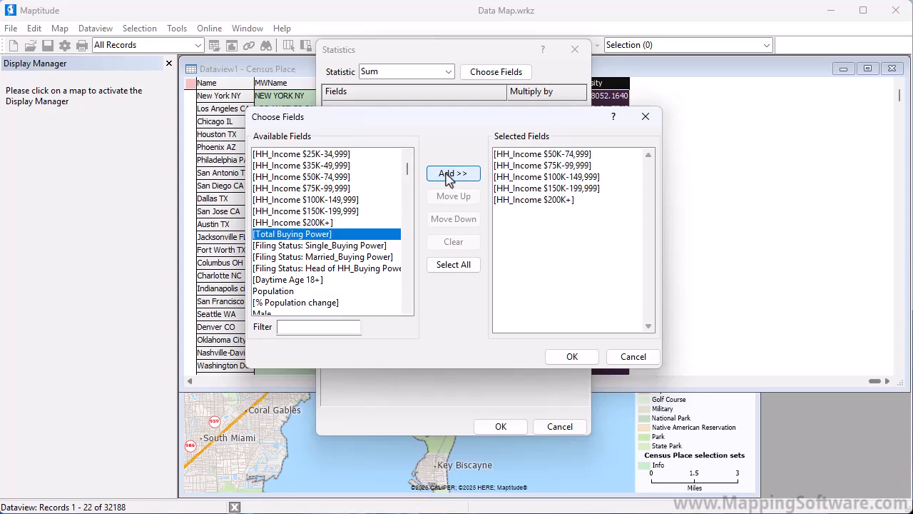
click(562, 359)
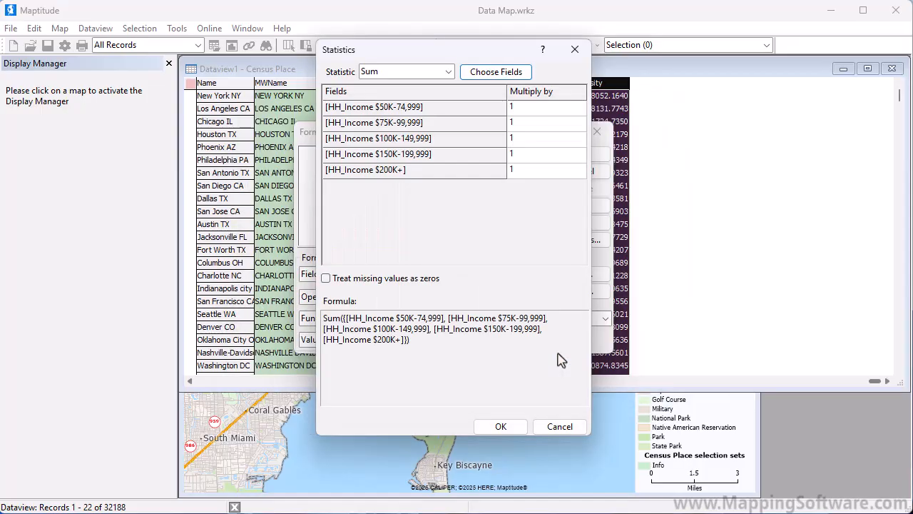
click(501, 426)
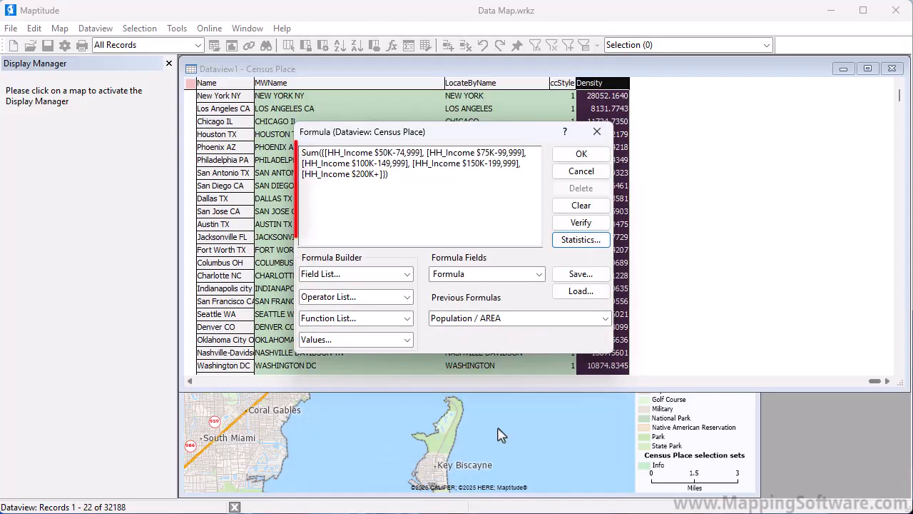
- Name the formula field HH with Income >$50k and add it to the dataview
click(448, 277)
text(HH)
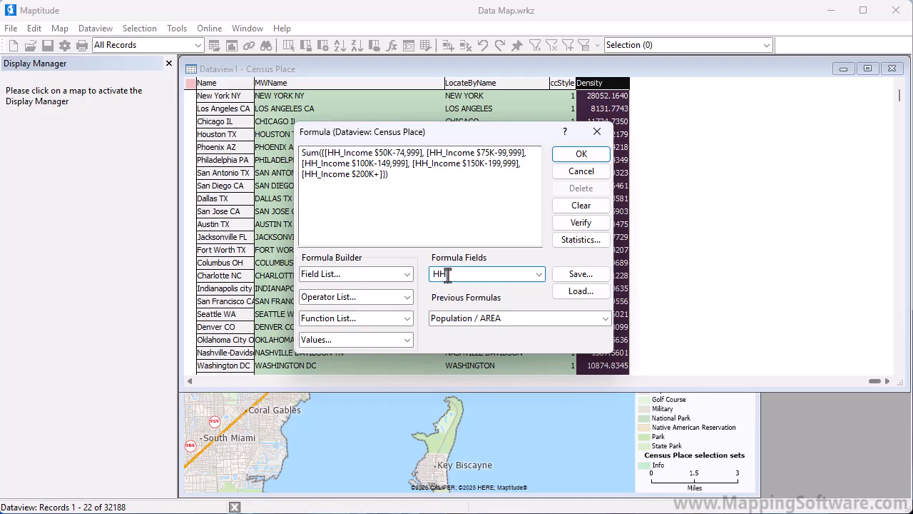
text( with Income >$50k)
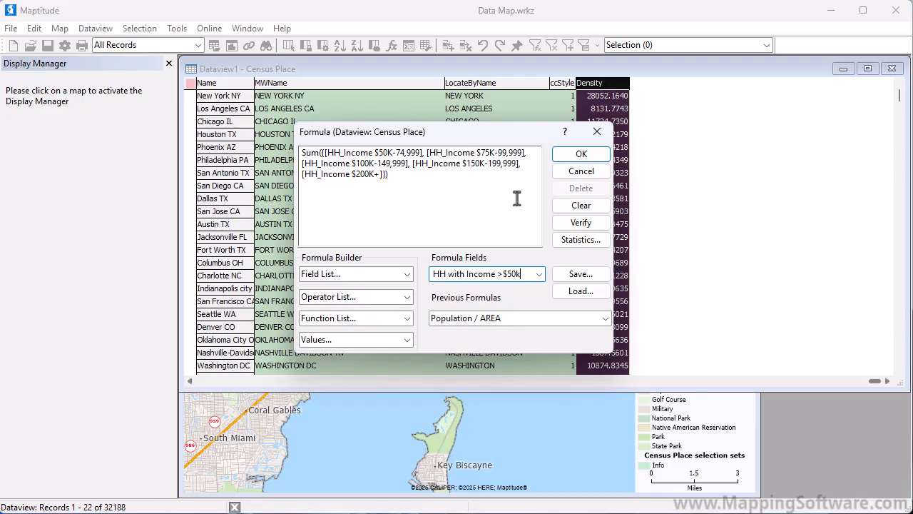
click(576, 157)
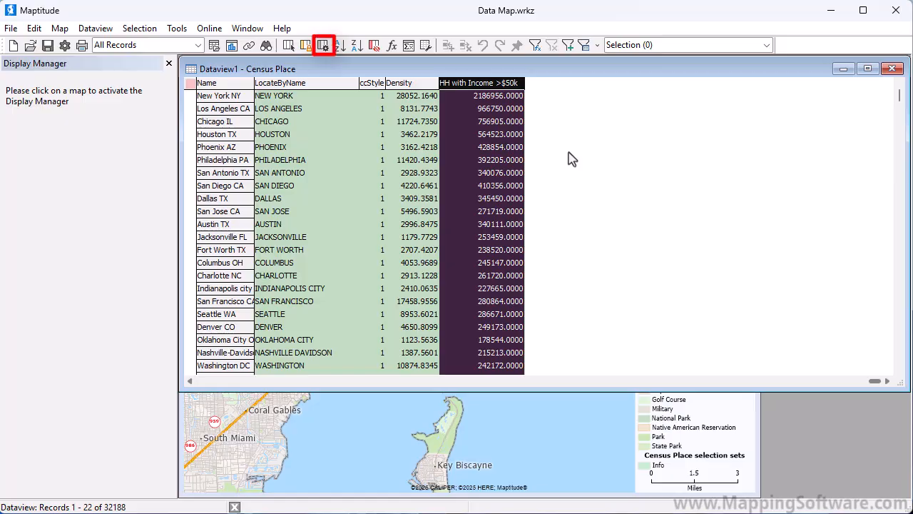
- Format the Density and HH with Income >$50k fields as whole numbers with thousands separators (12,345)
click(323, 46)
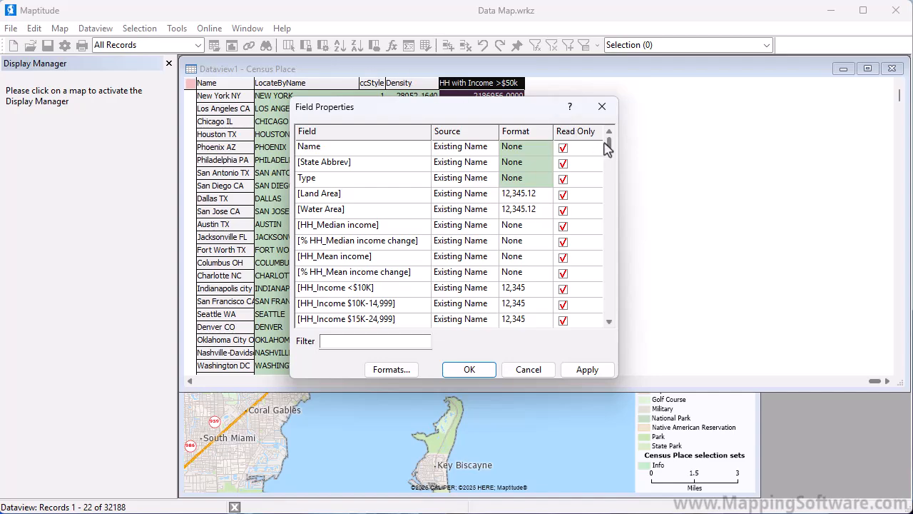
drag(610, 146, 608, 312)
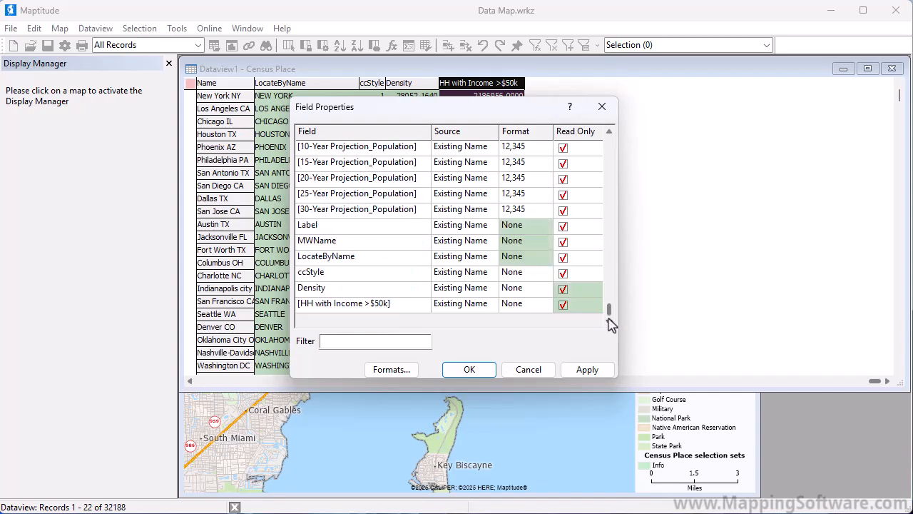
click(531, 290)
shift+click(528, 307)
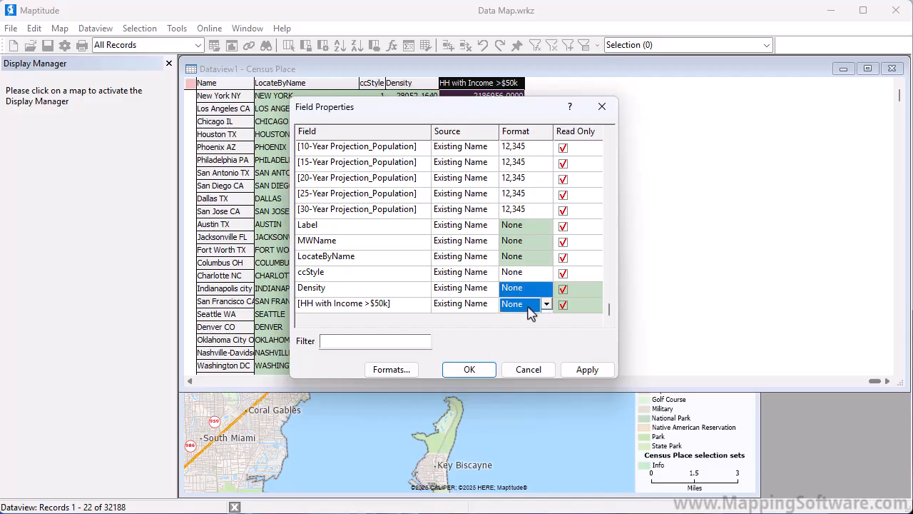
click(546, 306)
click(530, 349)
click(480, 369)
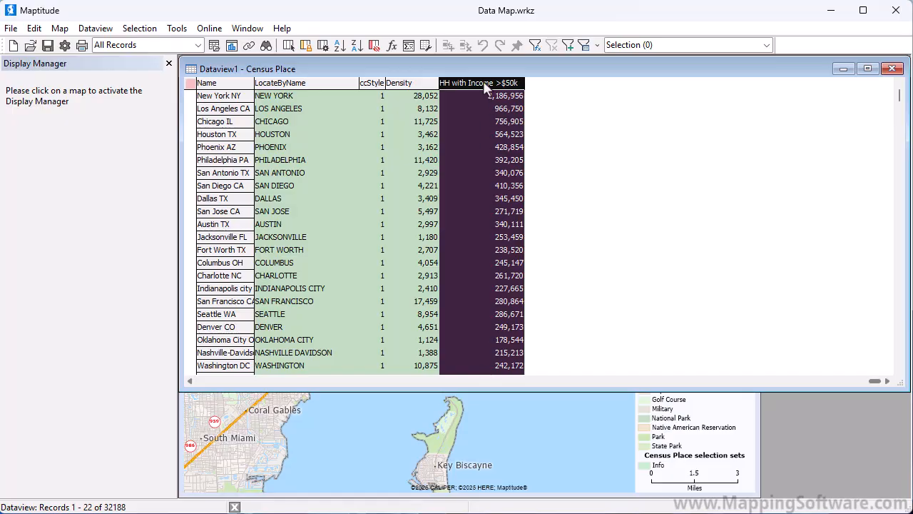
- Move the HH with Income >$50k column to directly after the frozen Name column
key(shift+Left)
key(shift+Left)
key(shift+Left)
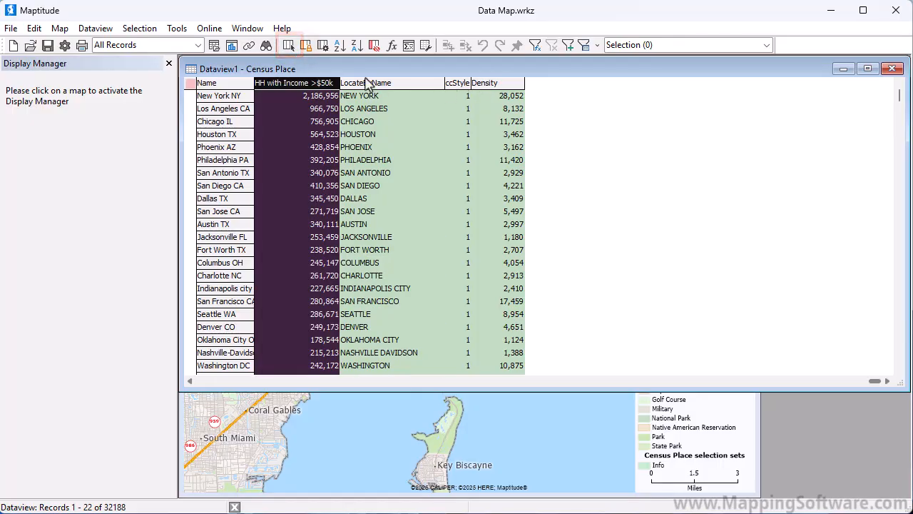
- Replace the dataview's list of shown fields with Name, HH_Median income and HH with Income >$50k
click(289, 45)
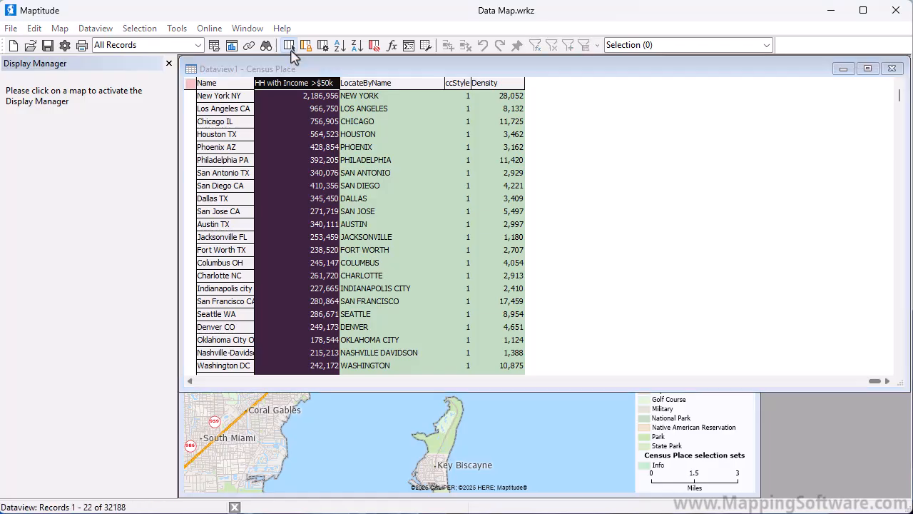
click(461, 243)
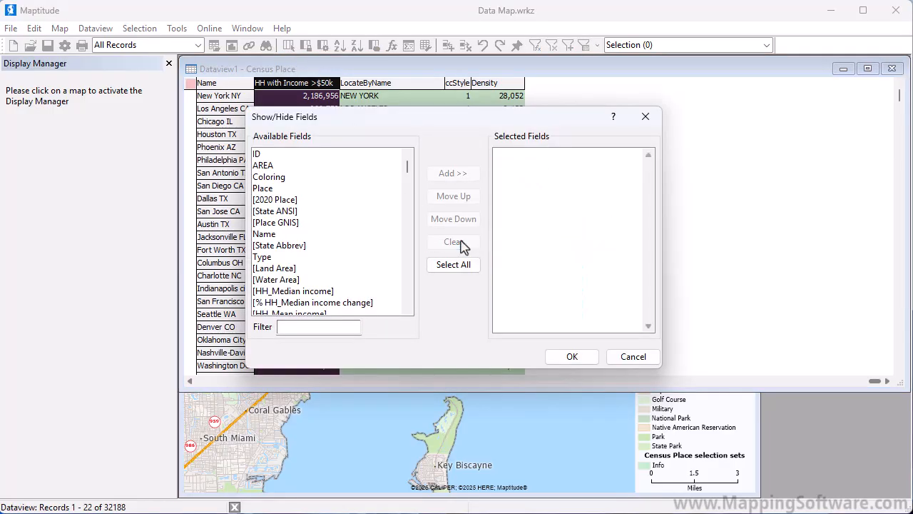
click(315, 238)
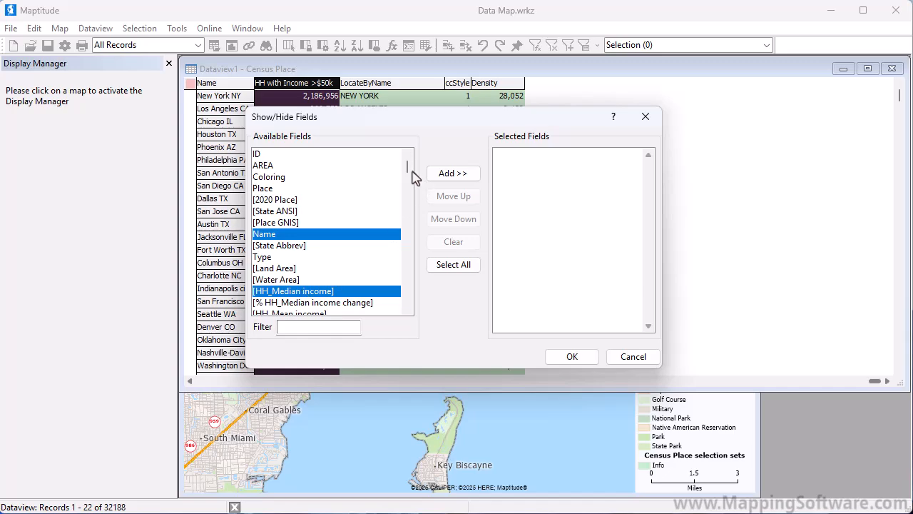
drag(408, 170, 414, 316)
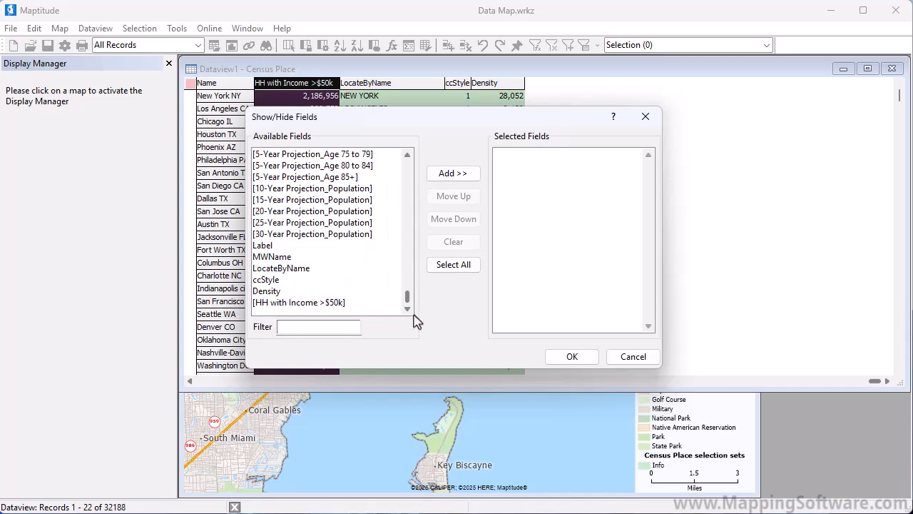
click(292, 307)
click(453, 173)
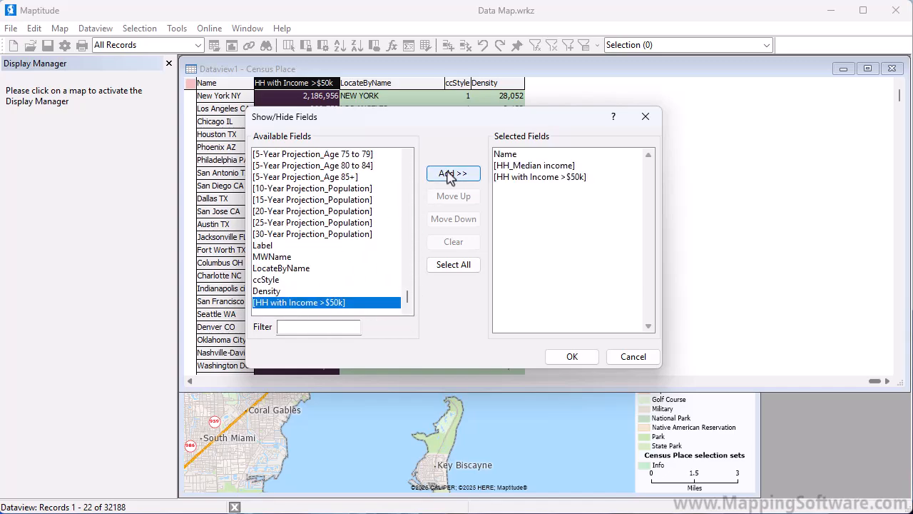
- Filter the available fields by "household", add Households to the shown fields and apply the field selection to the dataview
click(295, 329)
text(household)
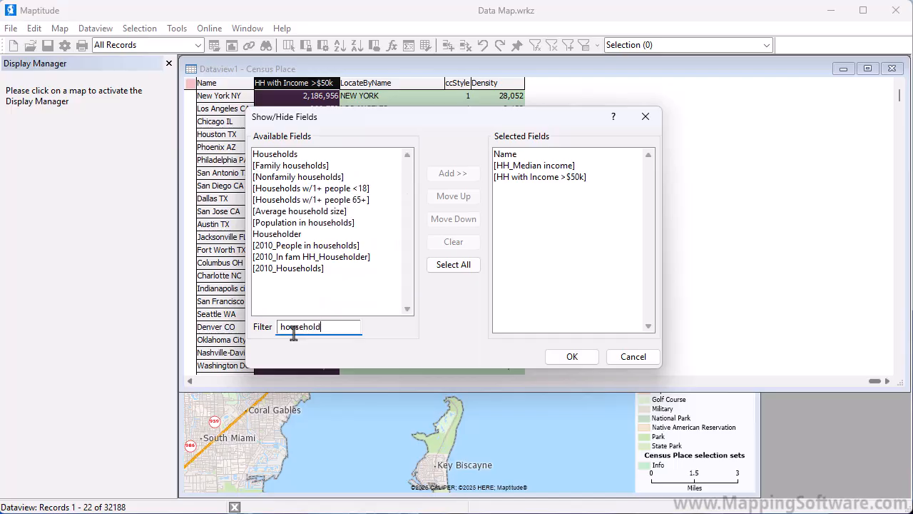
click(291, 155)
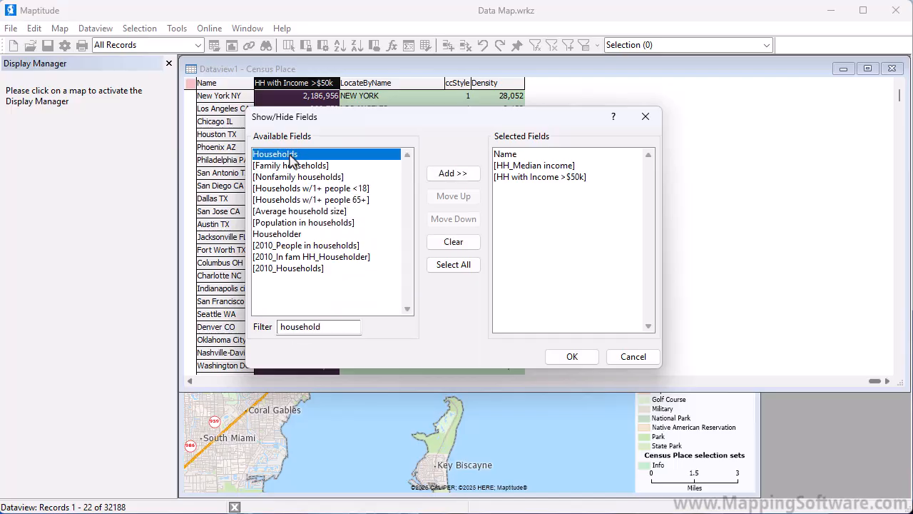
click(443, 177)
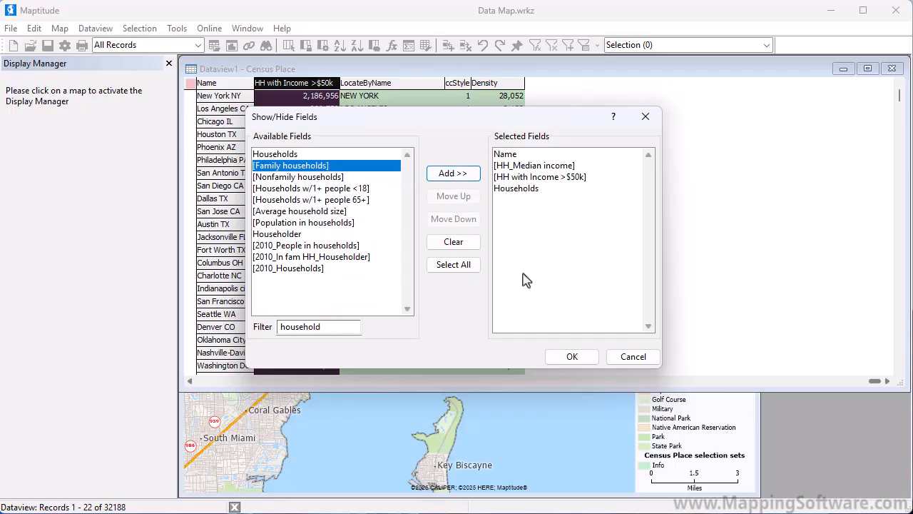
click(563, 357)
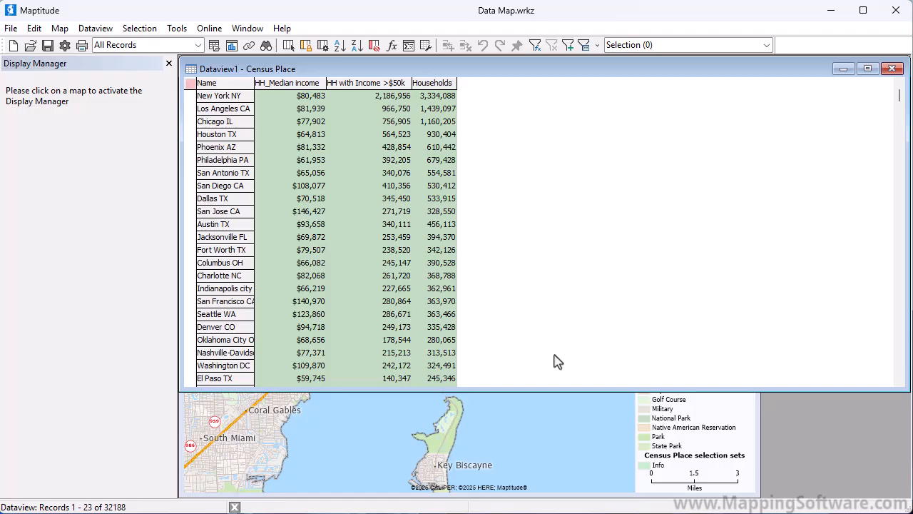